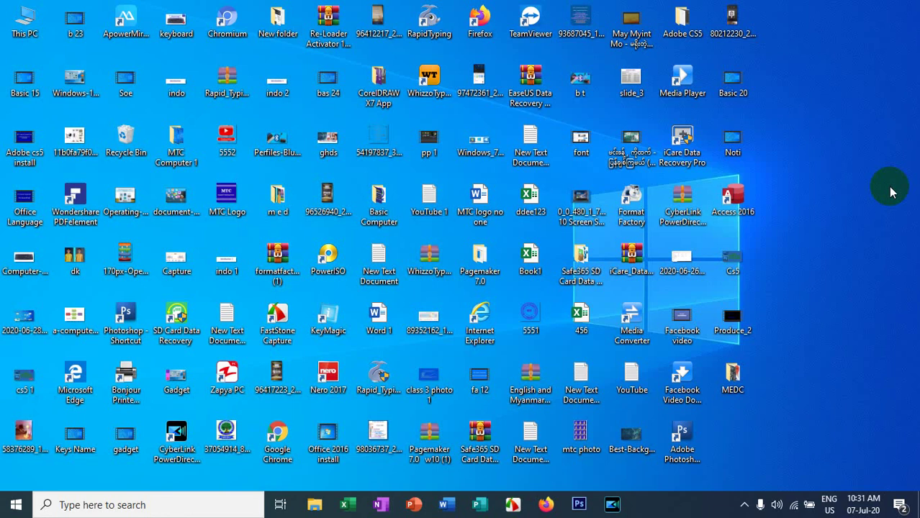
# Launch Word with the winword run command and create a blank document
pyautogui.press('super+r')
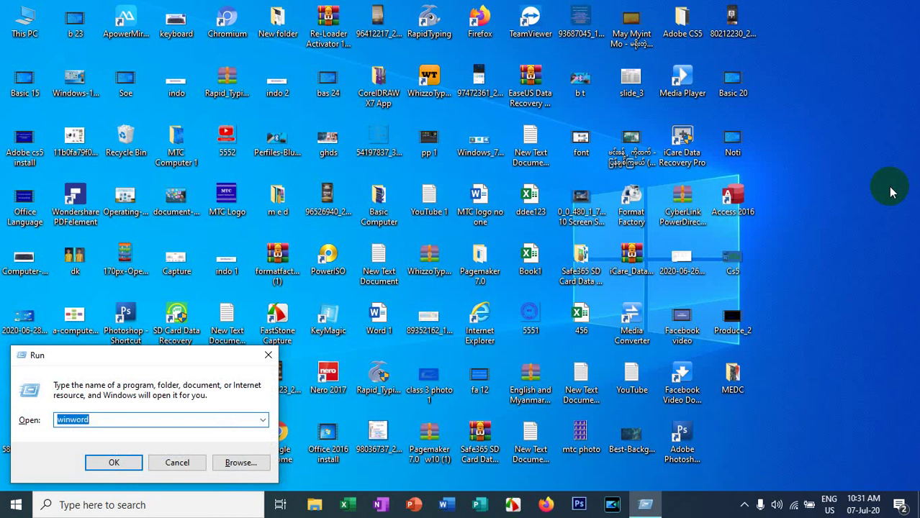
pyautogui.press('Return')
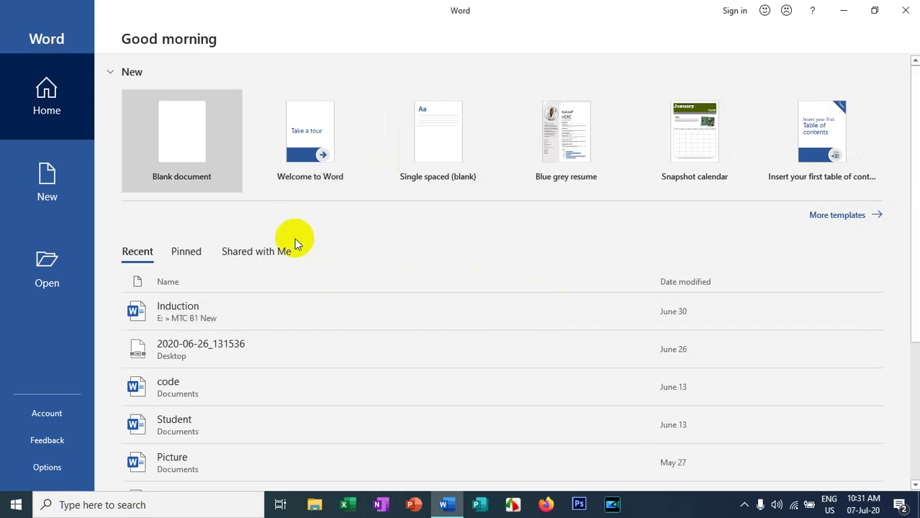
pyautogui.click(180, 143)
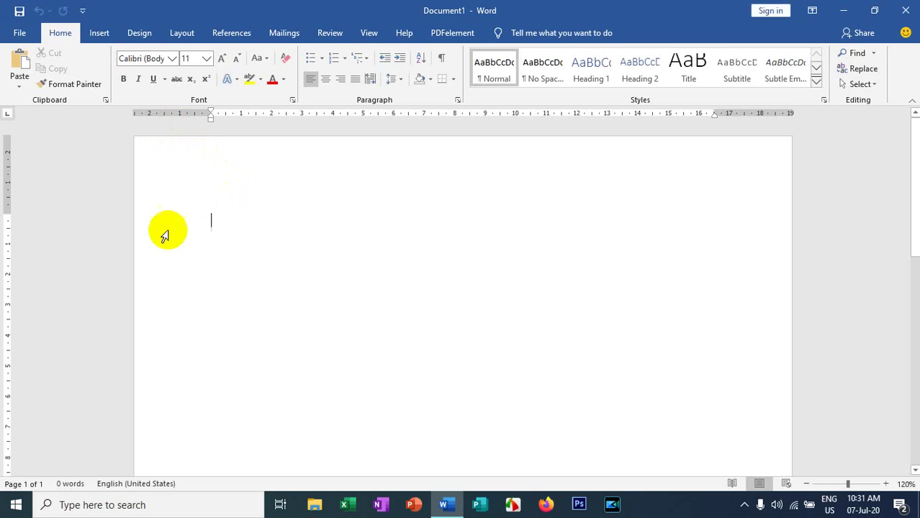
pyautogui.click(182, 33)
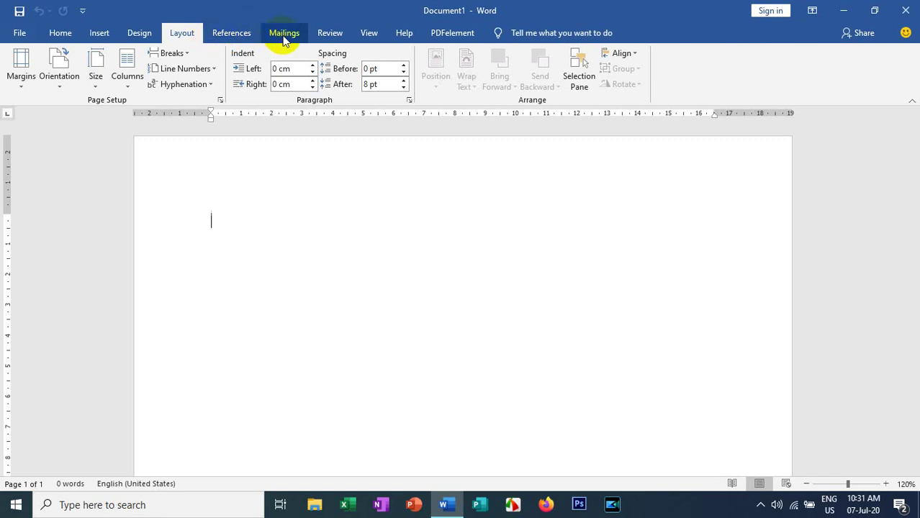
pyautogui.click(238, 33)
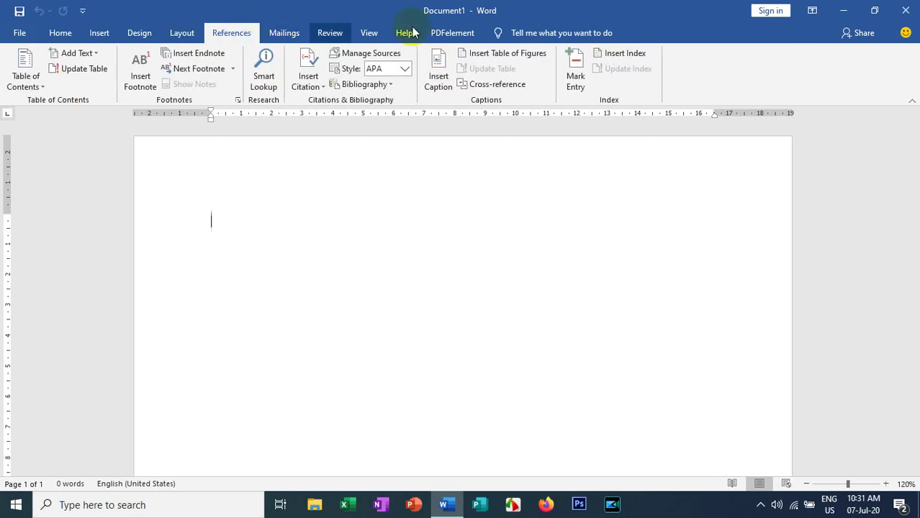
pyautogui.click(285, 33)
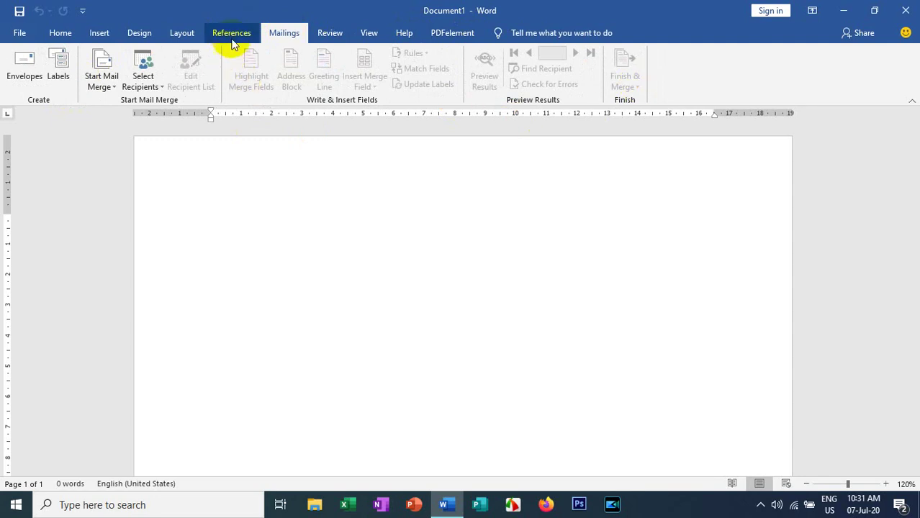
pyautogui.click(232, 36)
pyautogui.click(267, 33)
pyautogui.click(236, 34)
pyautogui.click(293, 34)
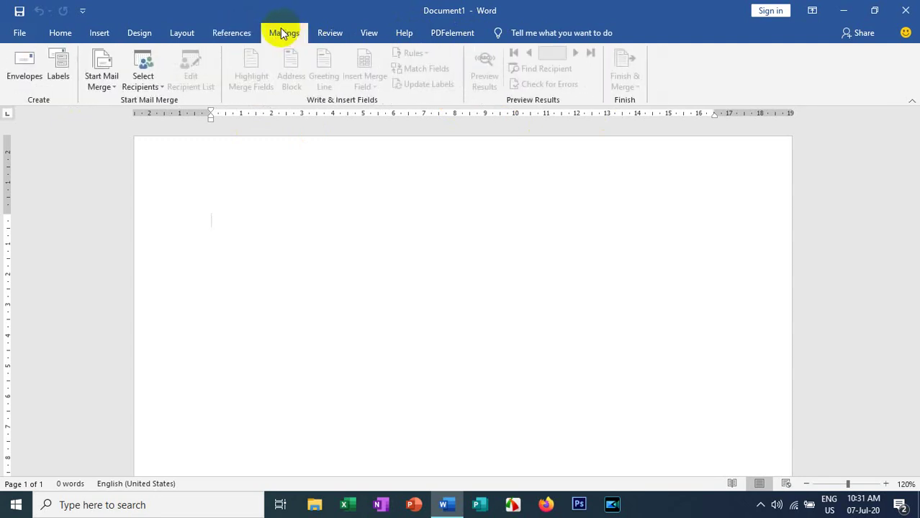
pyautogui.click(236, 34)
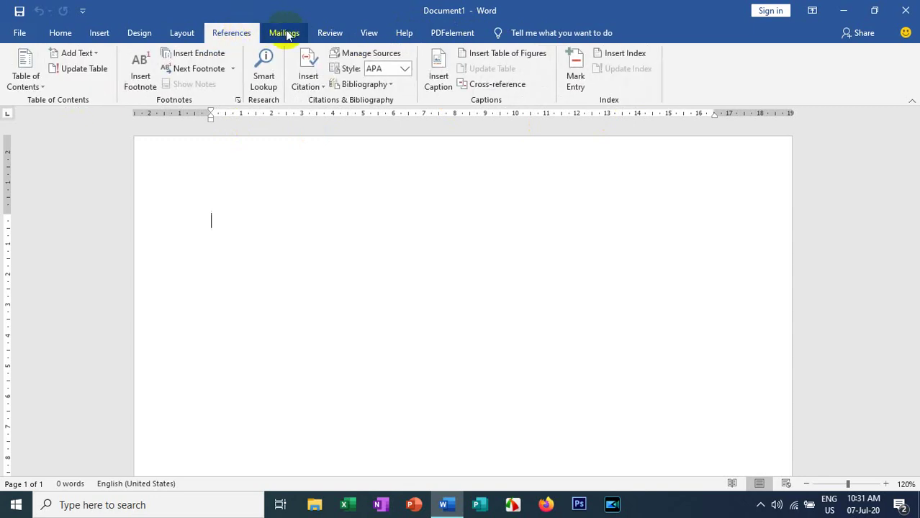
pyautogui.click(288, 34)
# Show the review tools and generate eight paragraphs of sample text with =rand(8)
pyautogui.click(343, 34)
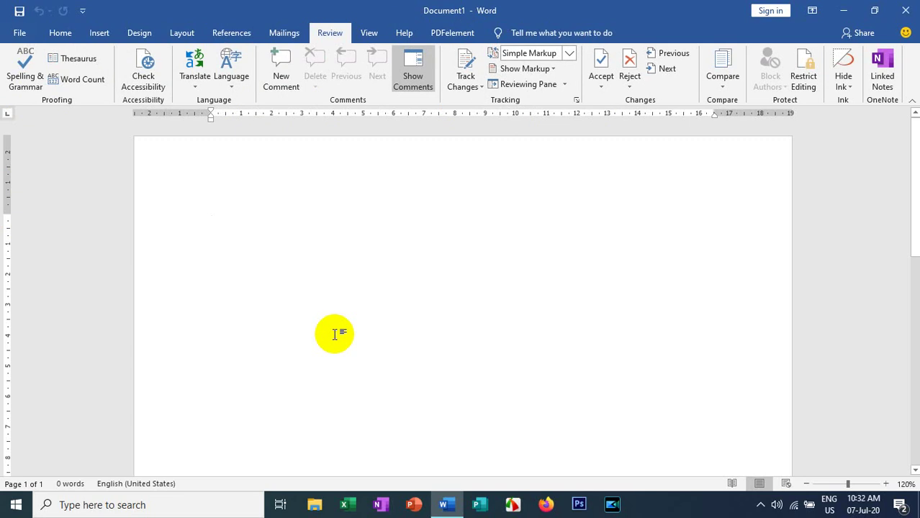
pyautogui.write('=rand(8')
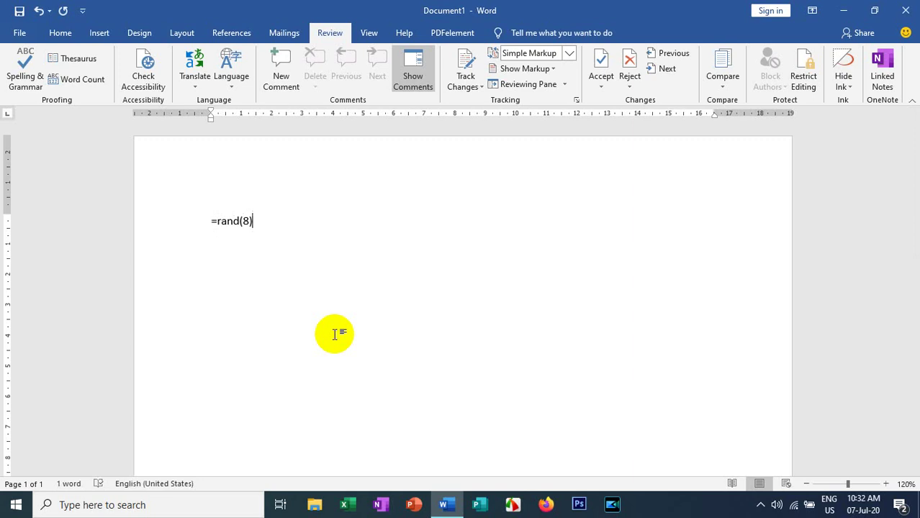
pyautogui.press('Return')
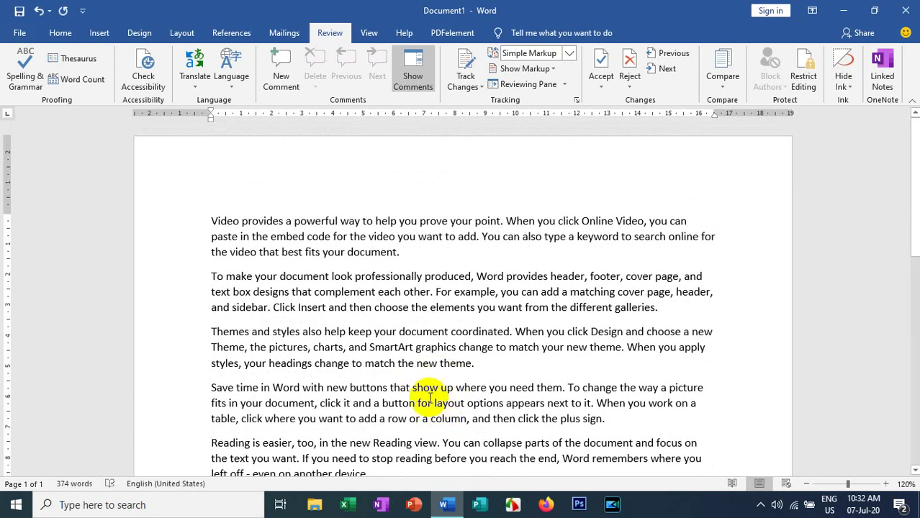
pyautogui.scroll(-7, 382, 295)
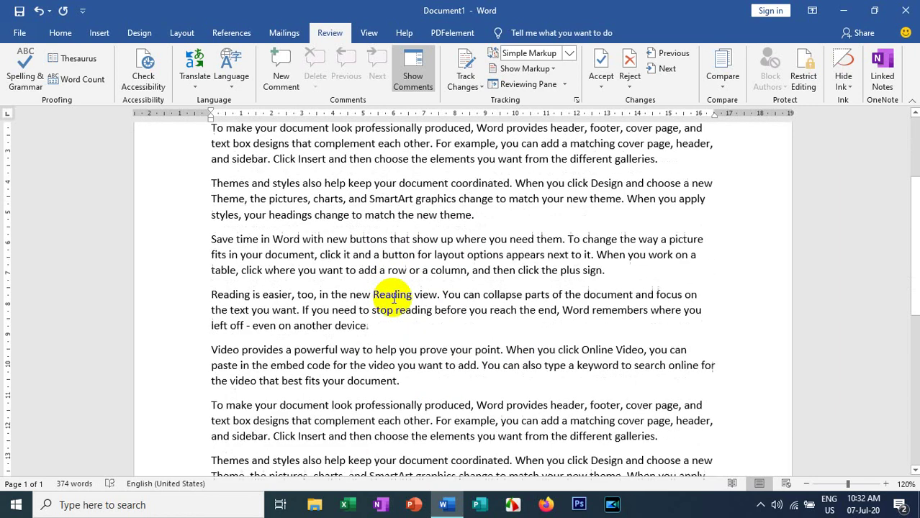
pyautogui.scroll(3, 371, 309)
pyautogui.scroll(3, 392, 256)
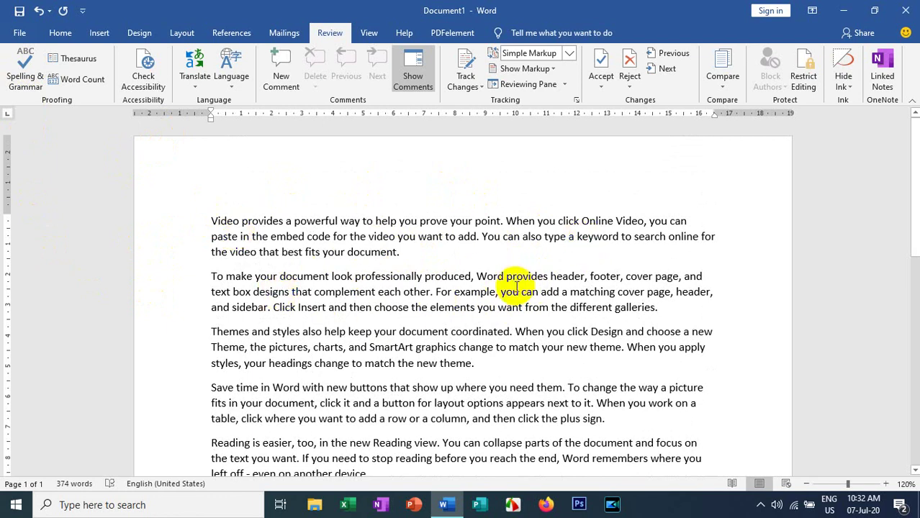
# Insert a space in the last word of the first paragraph so that it reads "docum ent"
pyautogui.click(381, 251)
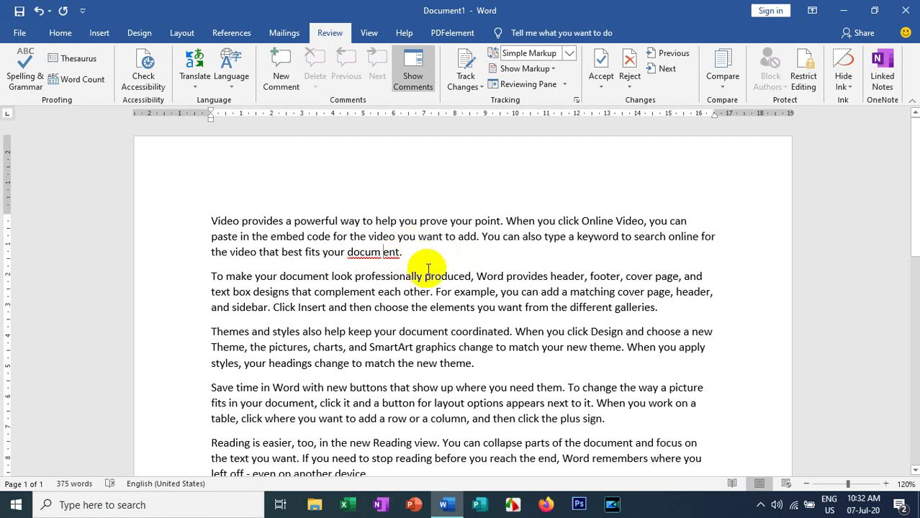
pyautogui.scroll(-3, 339, 281)
pyautogui.scroll(3, 403, 241)
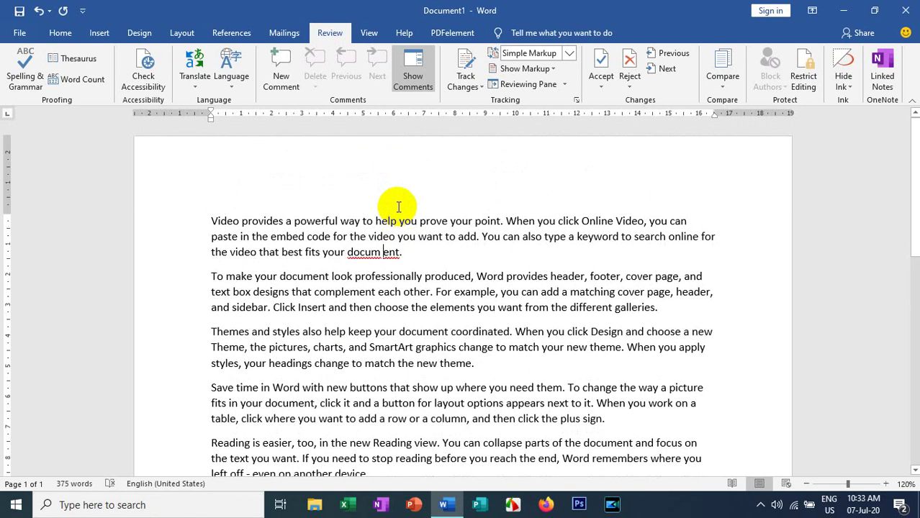
pyautogui.scroll(-1, 365, 224)
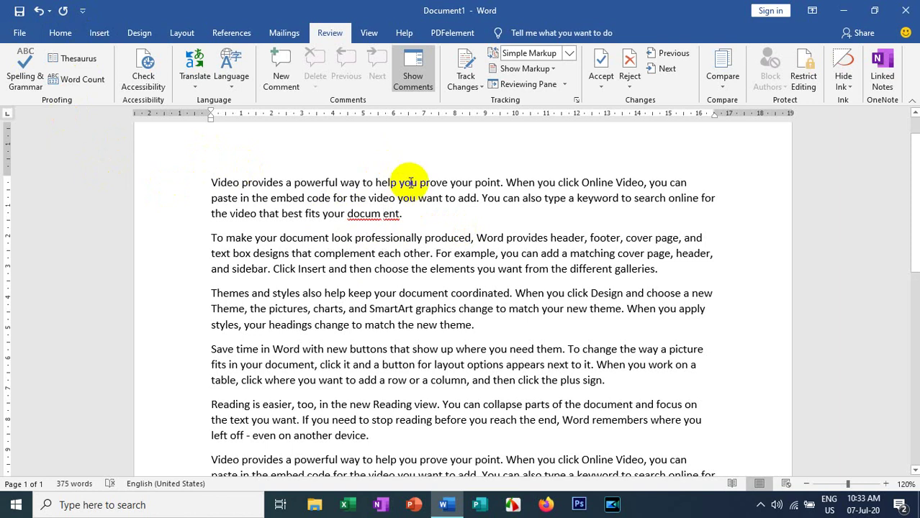
# Run the spelling check on "docum" in the first paragraph and replace it with the suggestion "dotcom"
pyautogui.moveTo(380, 213); pyautogui.dragTo(343, 214)
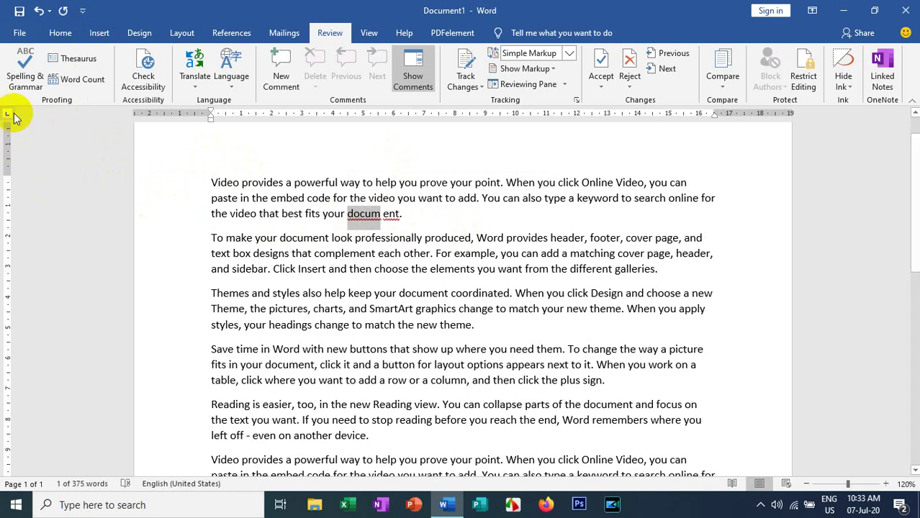
pyautogui.click(16, 76)
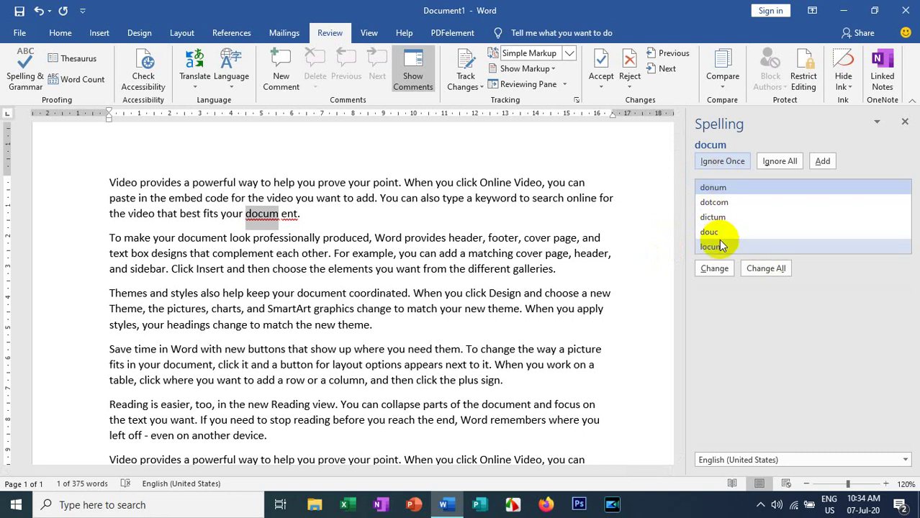
pyautogui.click(728, 204)
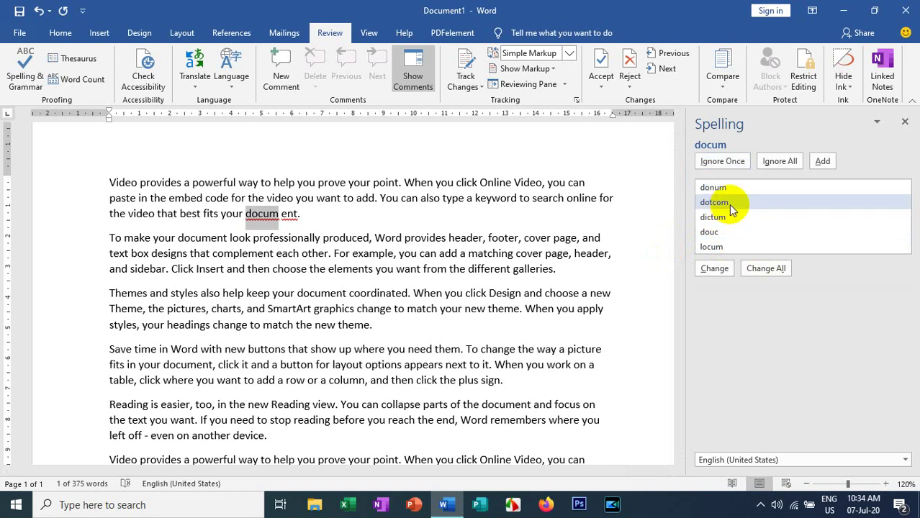
pyautogui.click(716, 269)
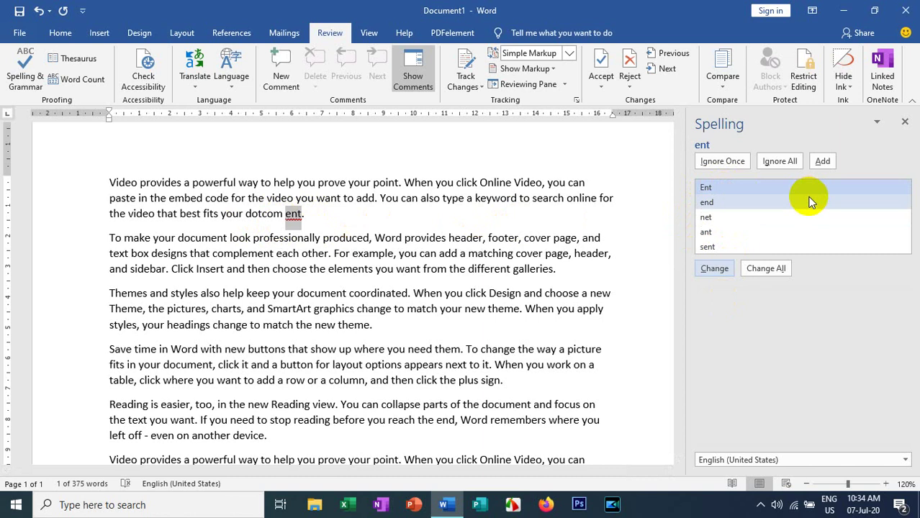
# Replace the misspelled "ent" with the suggestion "net" and complete the spelling check for the rest of the document
pyautogui.click(712, 217)
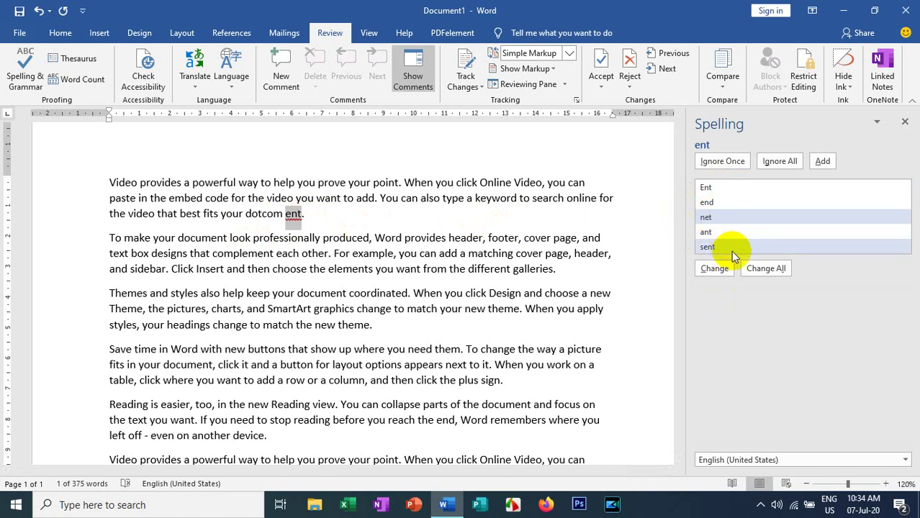
pyautogui.click(714, 269)
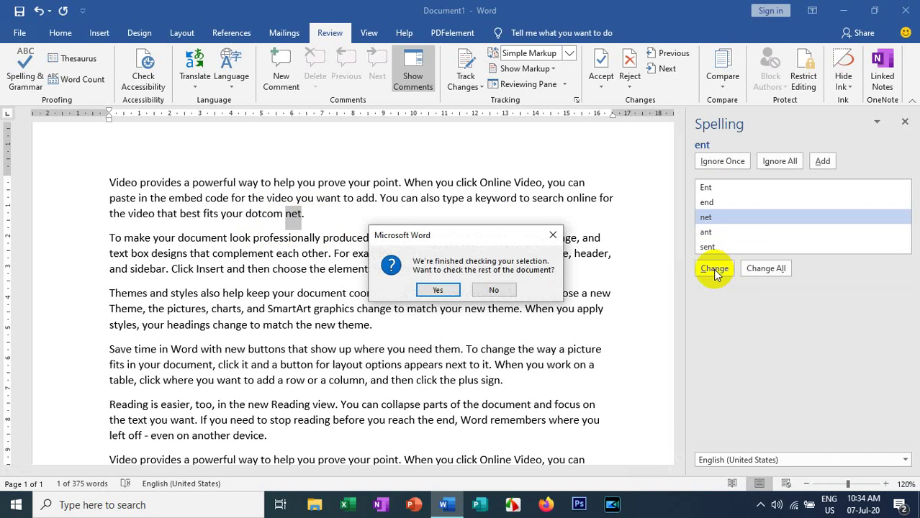
pyautogui.click(438, 288)
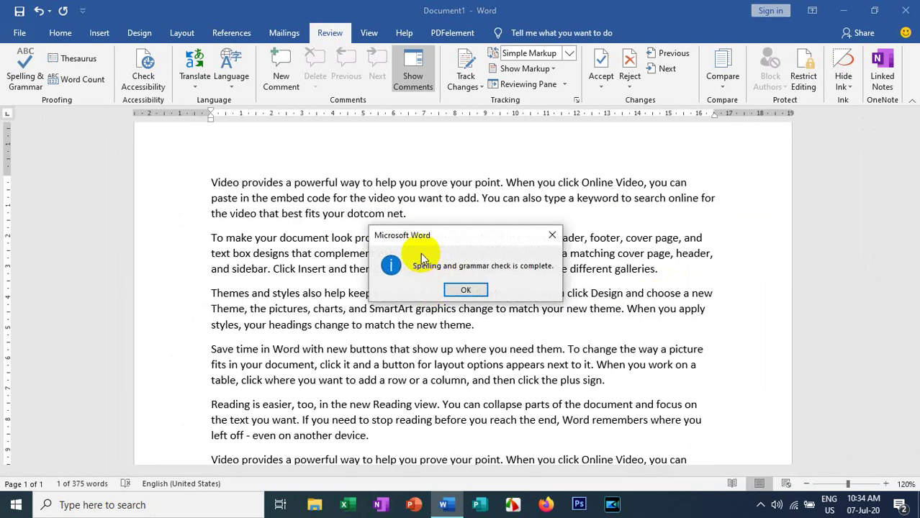
pyautogui.click(468, 288)
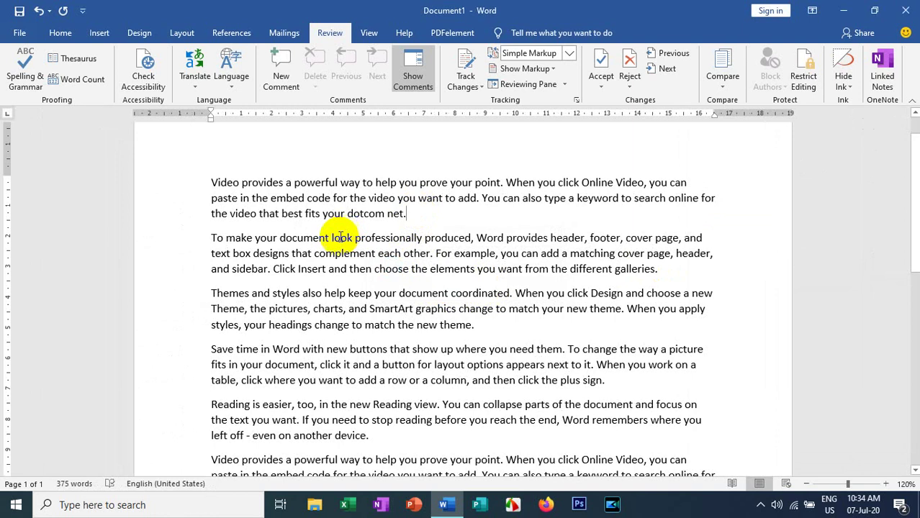
# Add the line "Appl docum" below the last paragraph and run the spelling check on "docum"
pyautogui.scroll(-1, 456, 262)
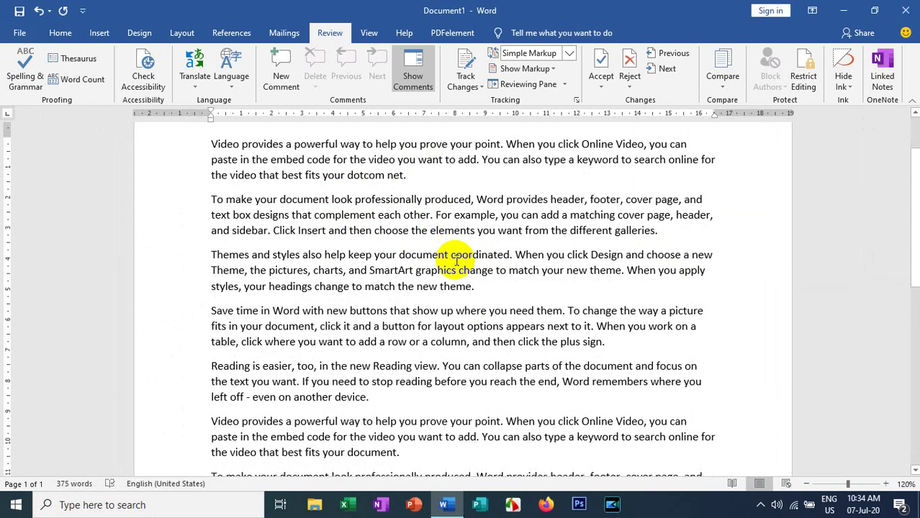
pyautogui.scroll(-5, 456, 263)
pyautogui.click(223, 391)
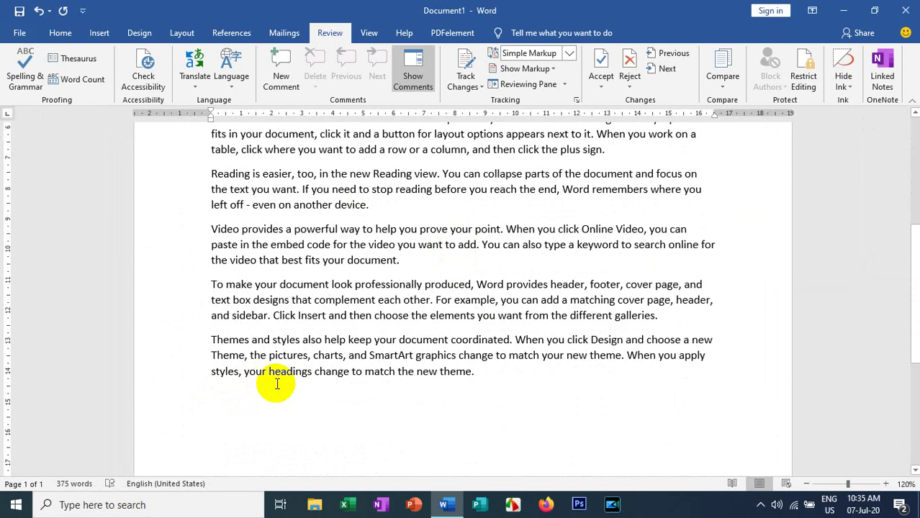
pyautogui.write('ap')
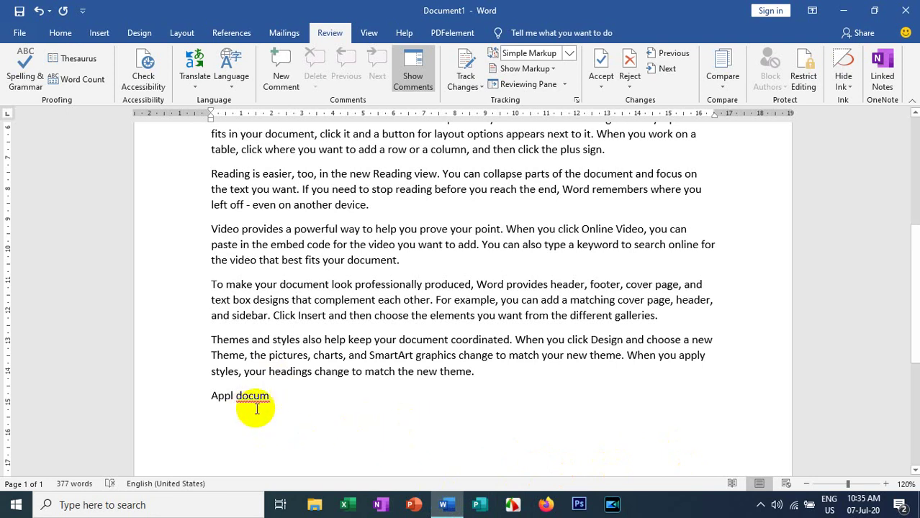
pyautogui.moveTo(271, 399); pyautogui.dragTo(231, 398)
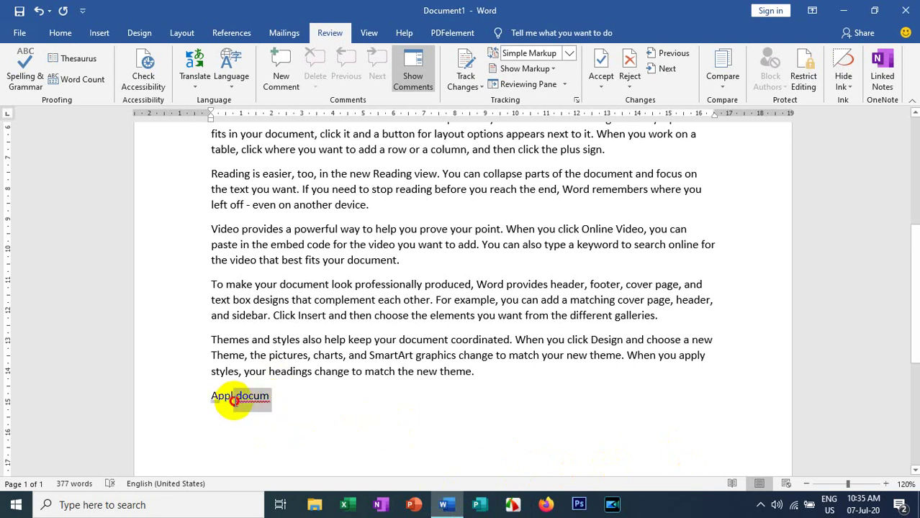
pyautogui.click(25, 80)
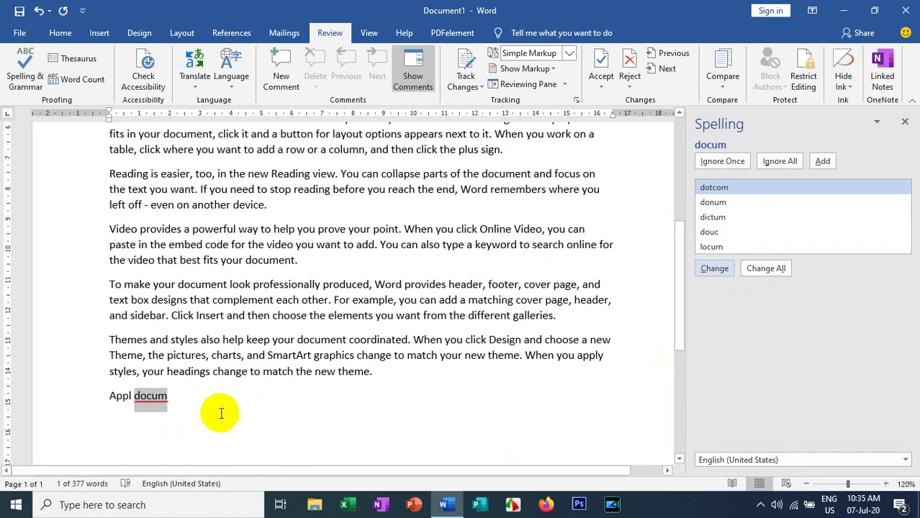
# Extend the word "docum" to "documen" in the document's last line
pyautogui.click(201, 405)
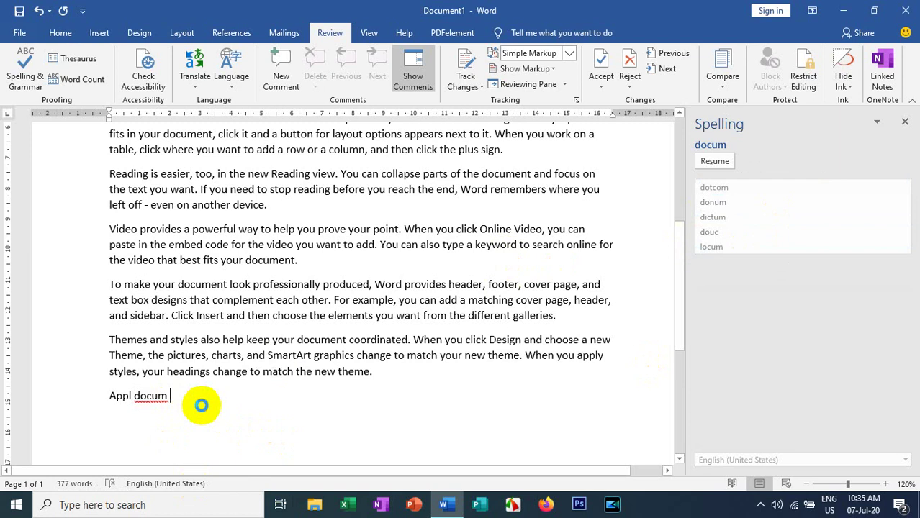
pyautogui.press('BackSpace')
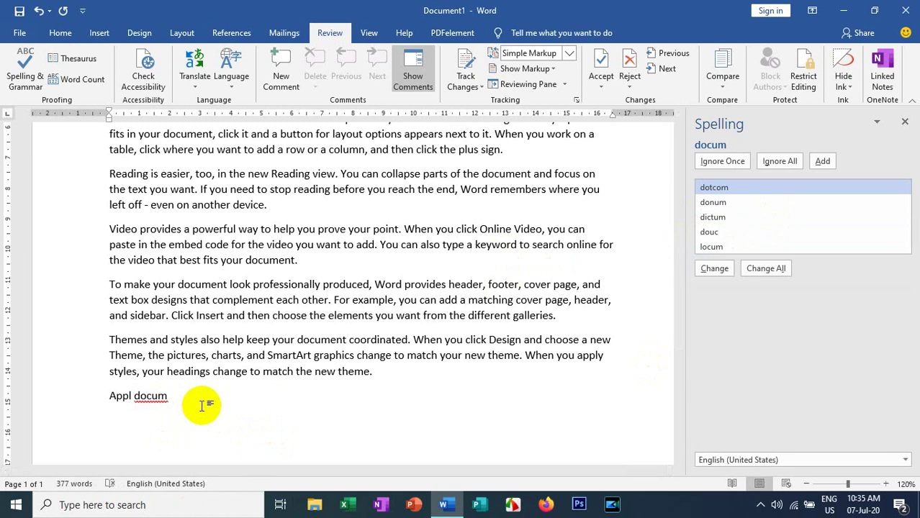
pyautogui.write('e')
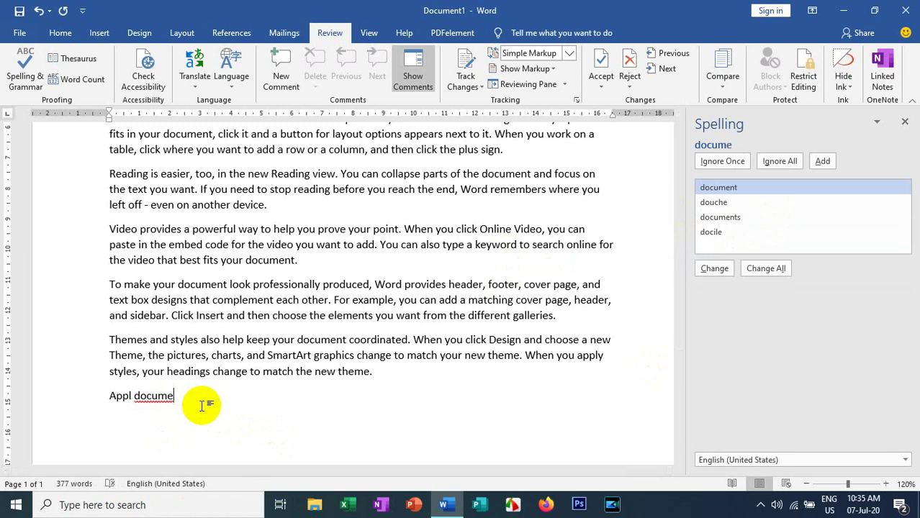
pyautogui.write('n')
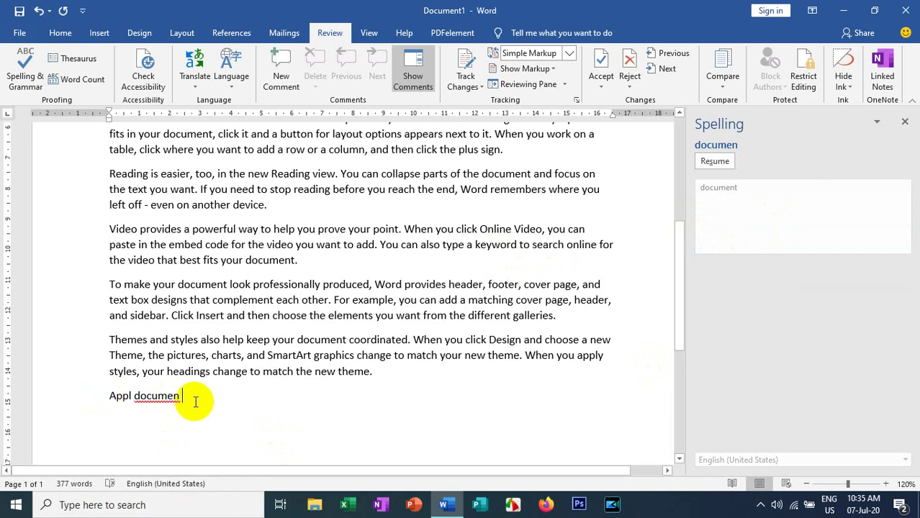
# Run the spelling check on "documen" in the document's last line and replace it with the suggestion "document"
pyautogui.doubleClick(157, 400)
pyautogui.moveTo(157, 400); pyautogui.dragTo(138, 401)
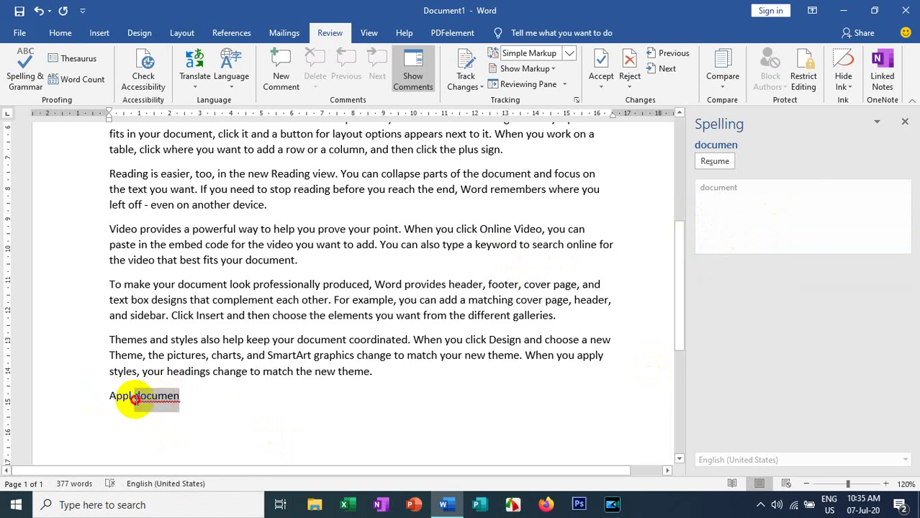
pyautogui.click(25, 79)
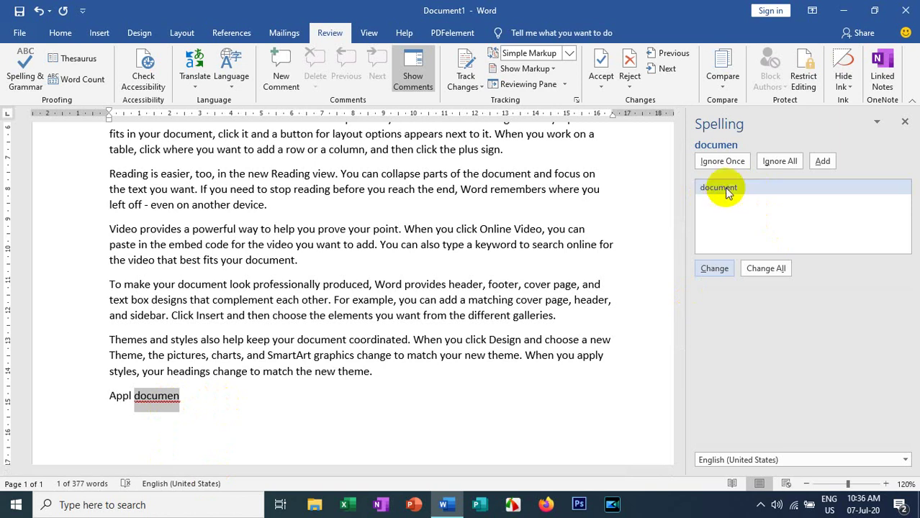
pyautogui.click(704, 269)
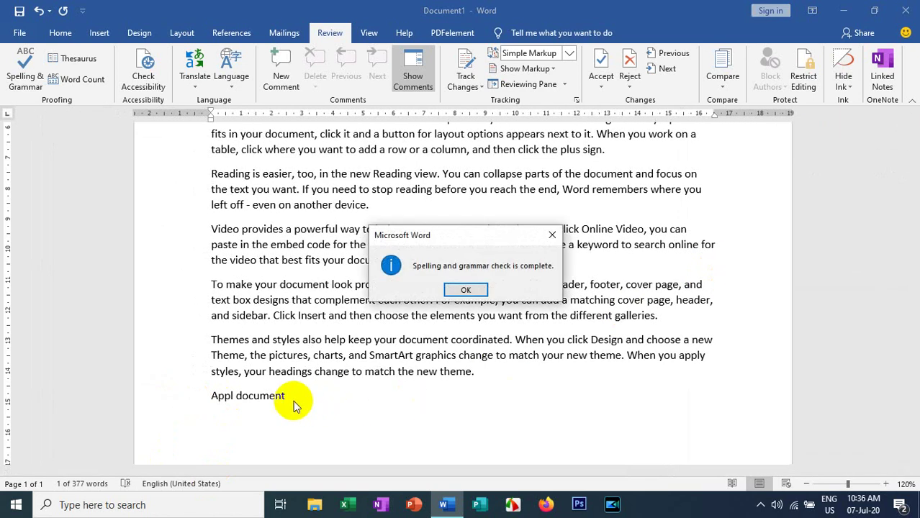
pyautogui.click(466, 290)
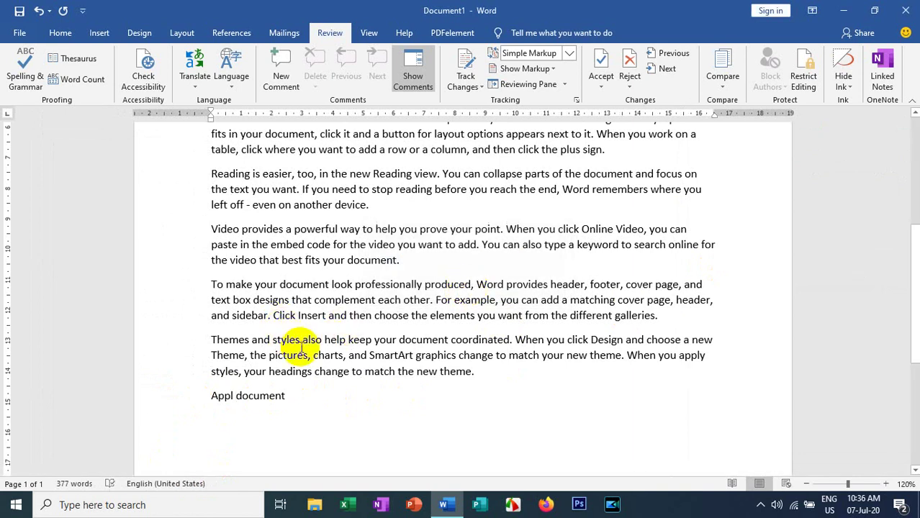
# Look up "Video" at the start of the first paragraph in the Thesaurus and replace it with the synonym "Movie"
pyautogui.scroll(10, 389, 357)
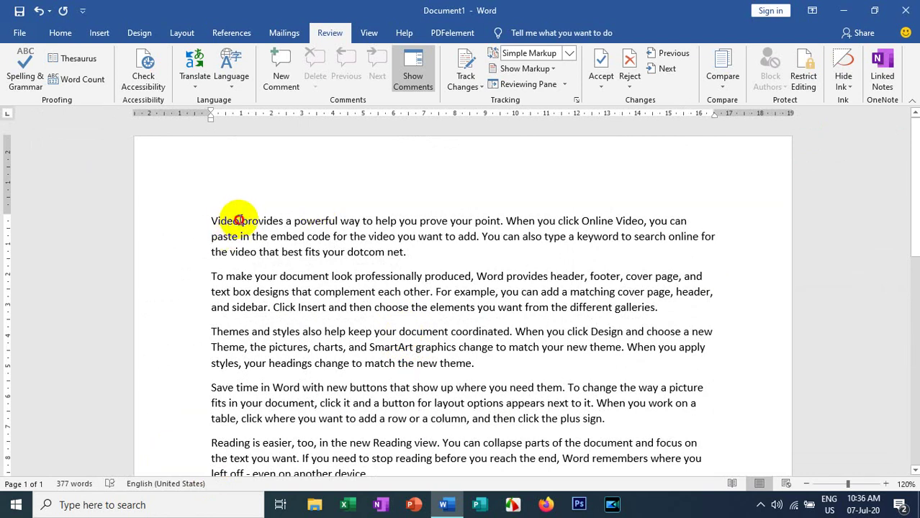
pyautogui.moveTo(238, 221); pyautogui.dragTo(207, 218)
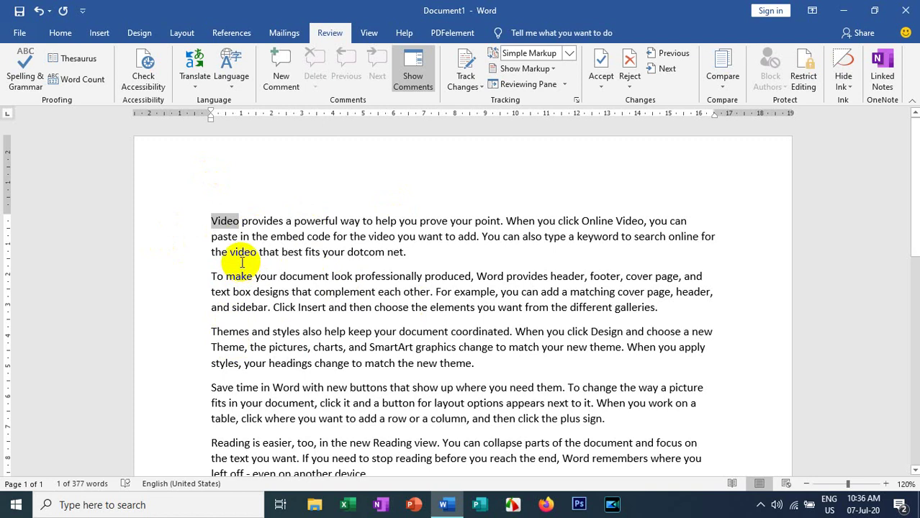
pyautogui.click(78, 58)
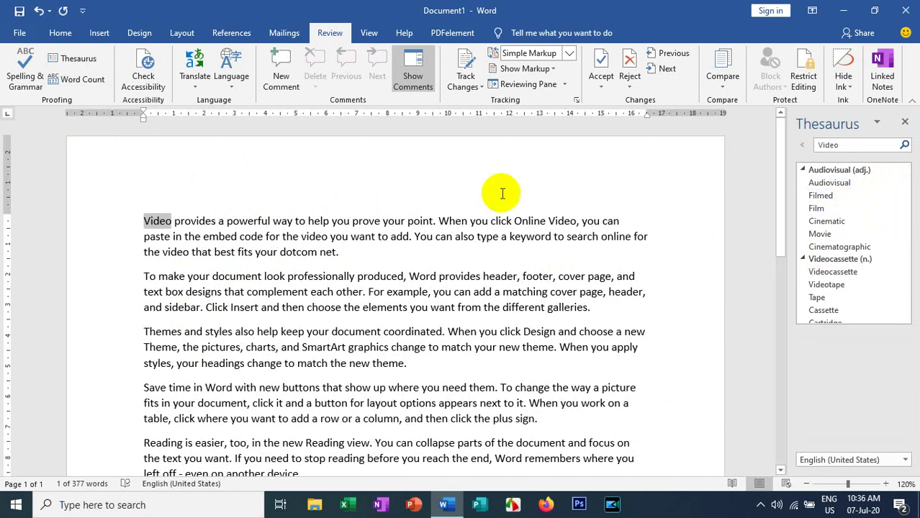
pyautogui.click(821, 234)
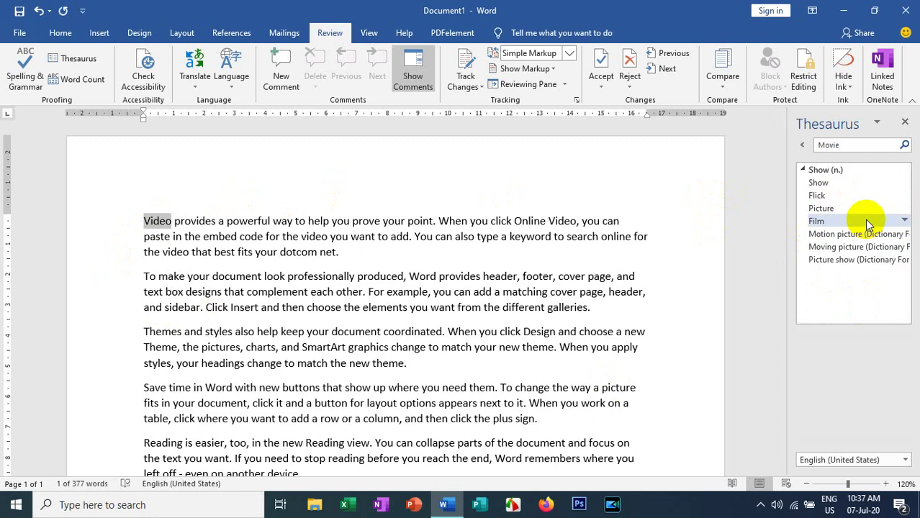
pyautogui.hotkey('alt', 'Left')
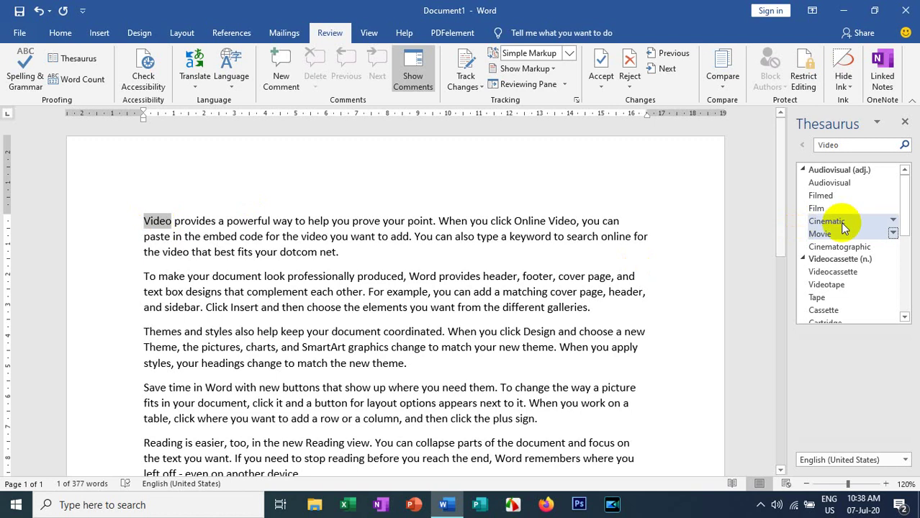
pyautogui.click(893, 234)
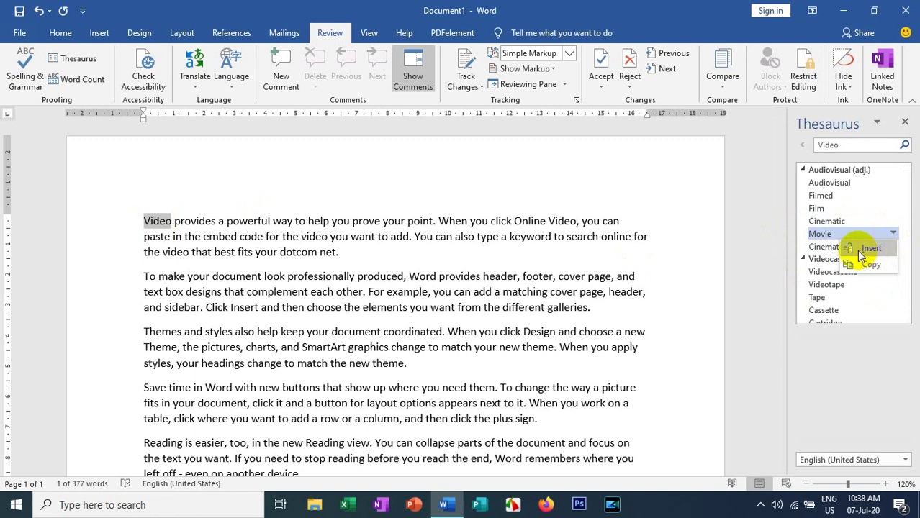
pyautogui.click(863, 249)
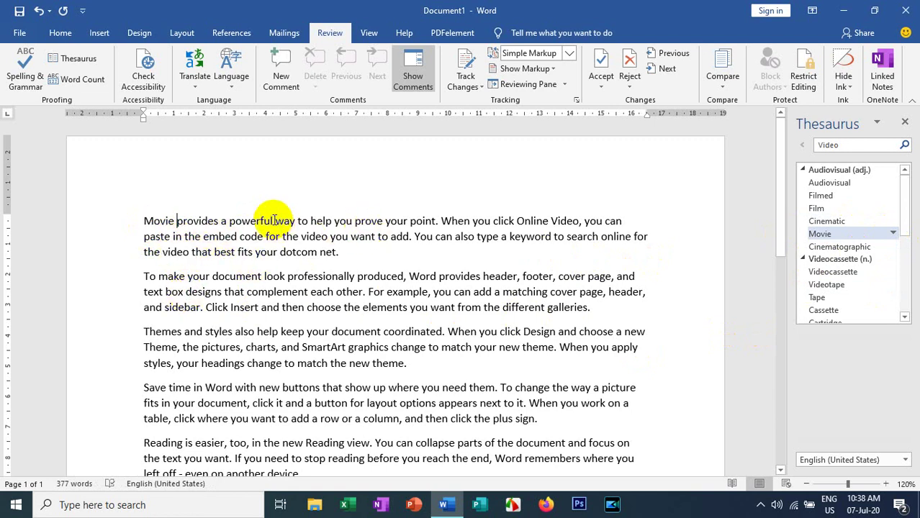
# Replace "powerful" in the first sentence with the Thesaurus synonym "commanding"
pyautogui.doubleClick(234, 221)
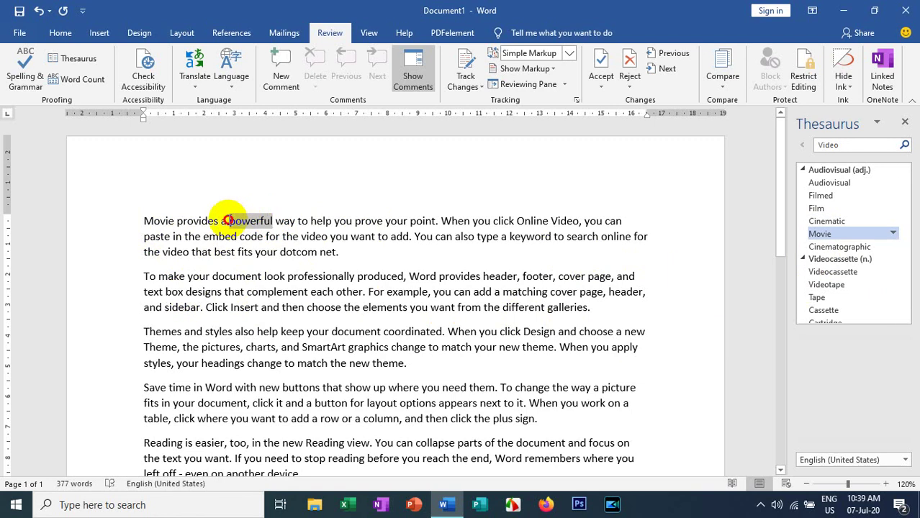
pyautogui.click(70, 61)
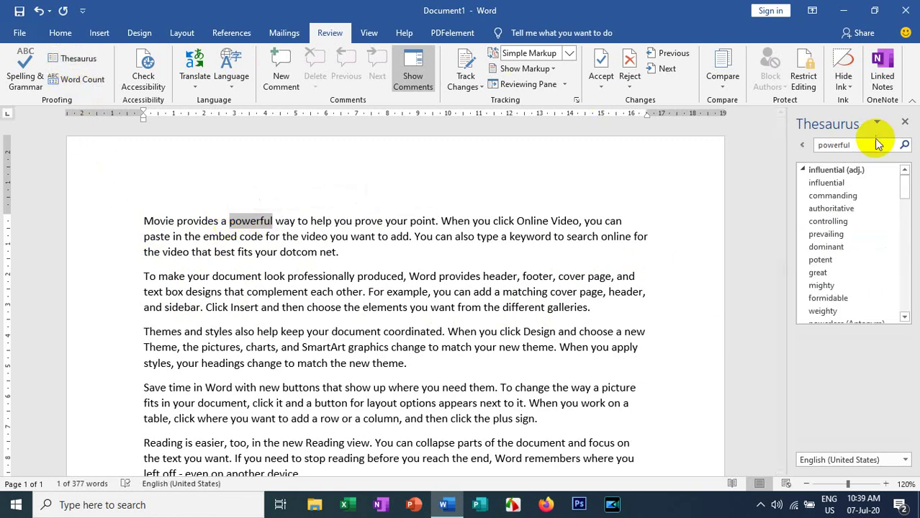
pyautogui.click(893, 197)
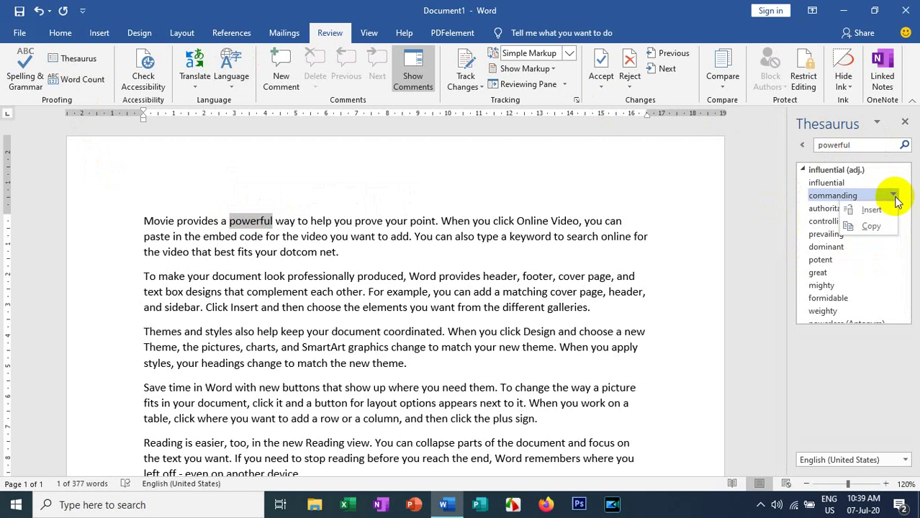
pyautogui.click(873, 211)
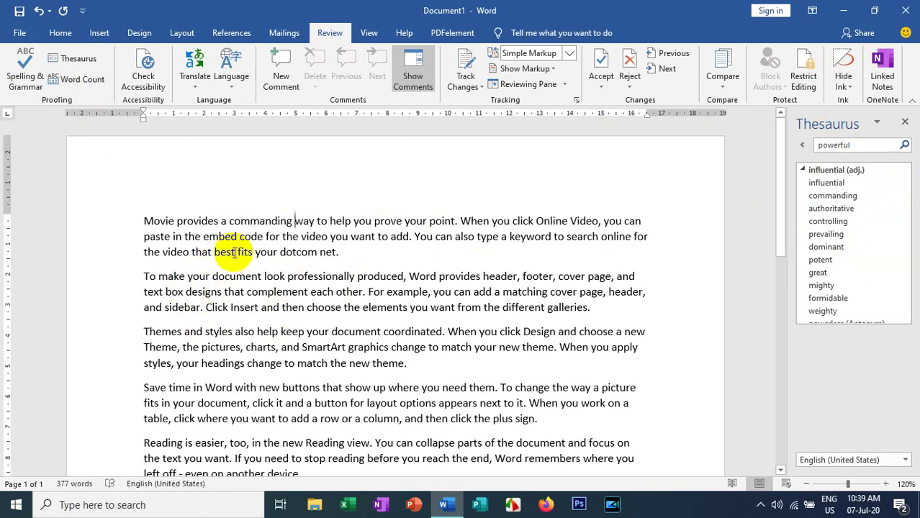
# Replace "best" in the last line of the first paragraph with the Thesaurus synonym "top"
pyautogui.moveTo(234, 252); pyautogui.dragTo(216, 250)
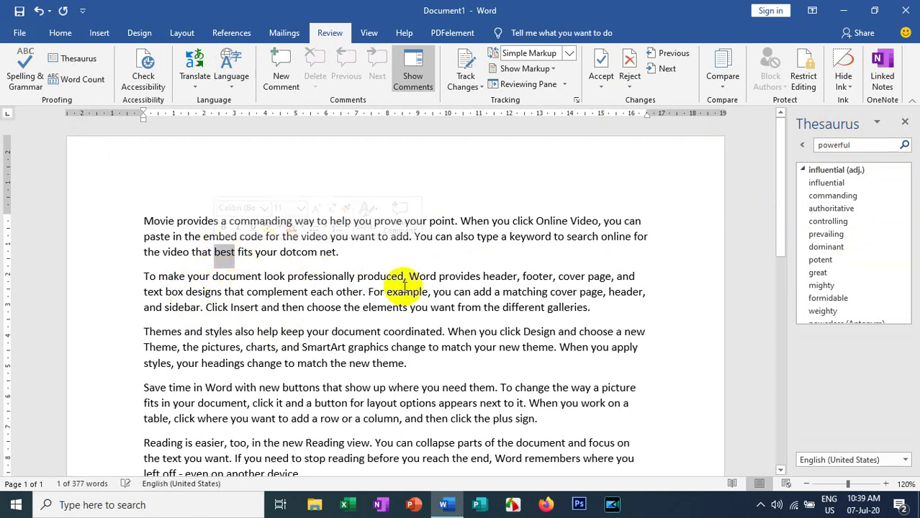
pyautogui.click(74, 58)
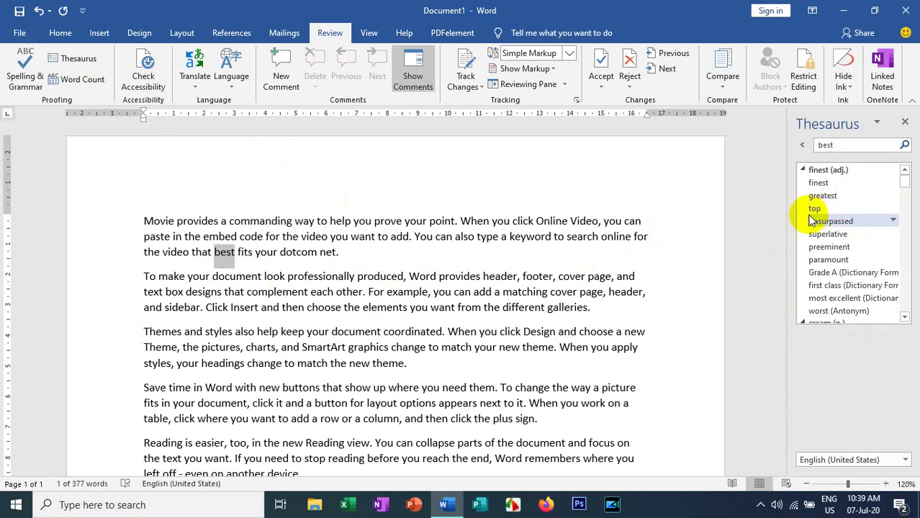
pyautogui.click(893, 208)
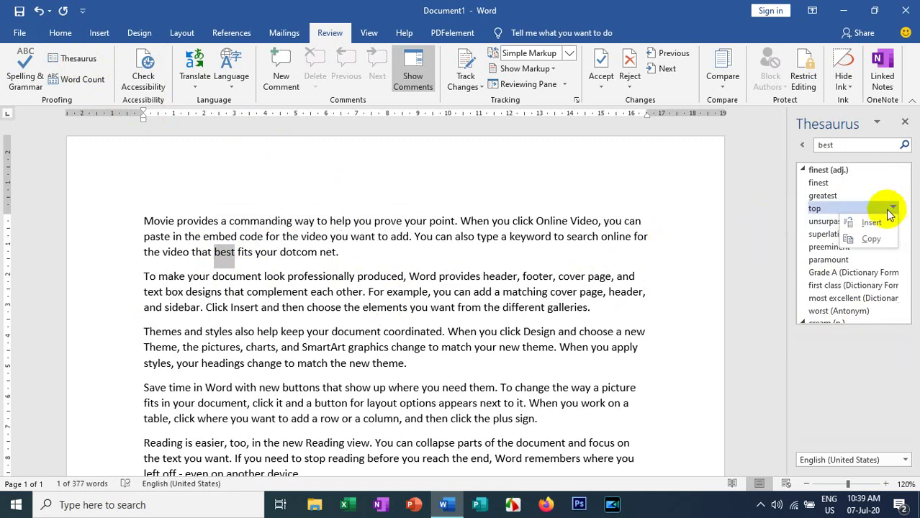
pyautogui.click(869, 223)
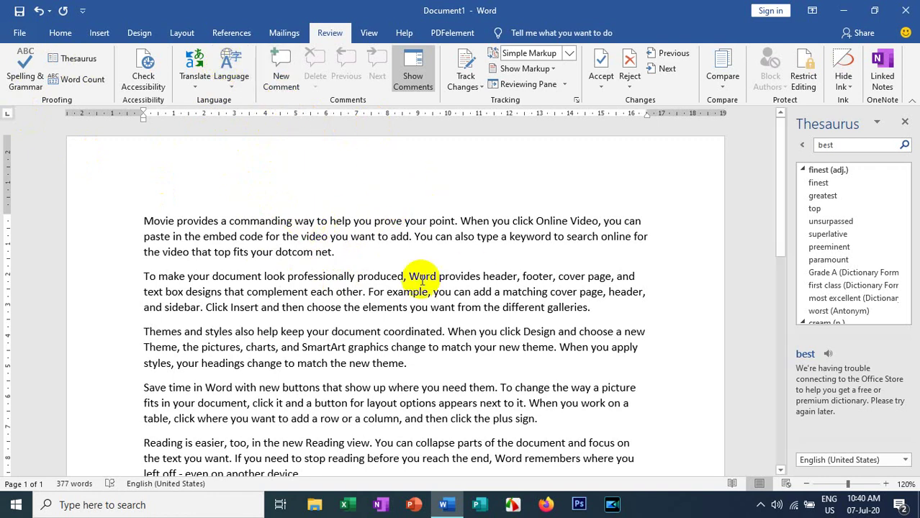
# Insert an empty comment on "net" at the end of the first paragraph, with the Thesaurus closed, and delete the comment
pyautogui.click(282, 76)
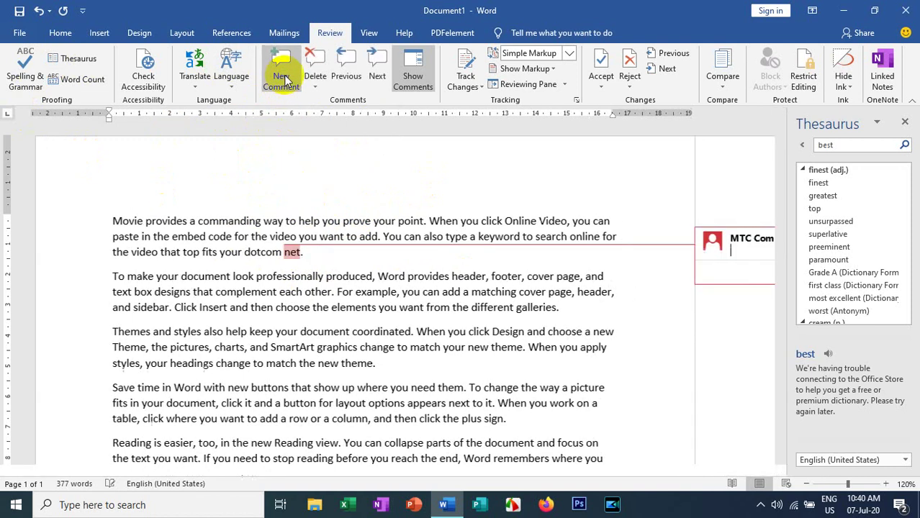
pyautogui.click(904, 122)
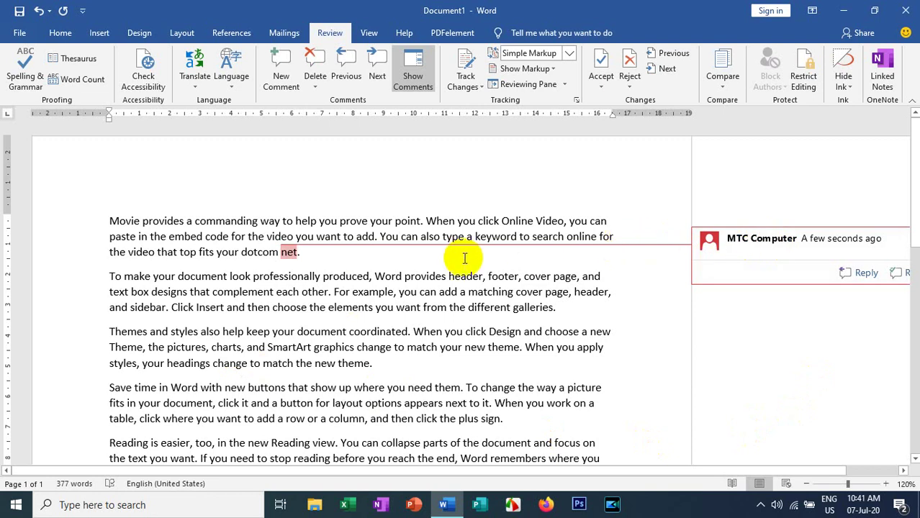
pyautogui.click(787, 270)
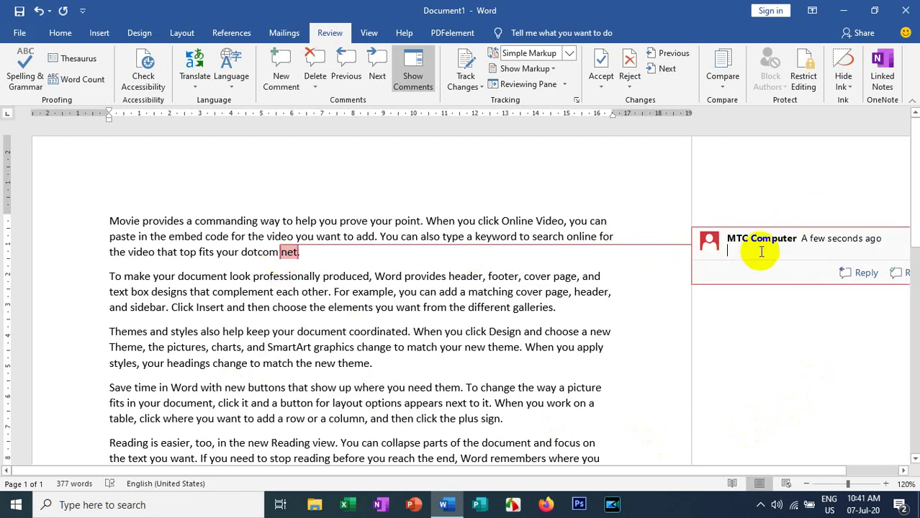
pyautogui.click(514, 212)
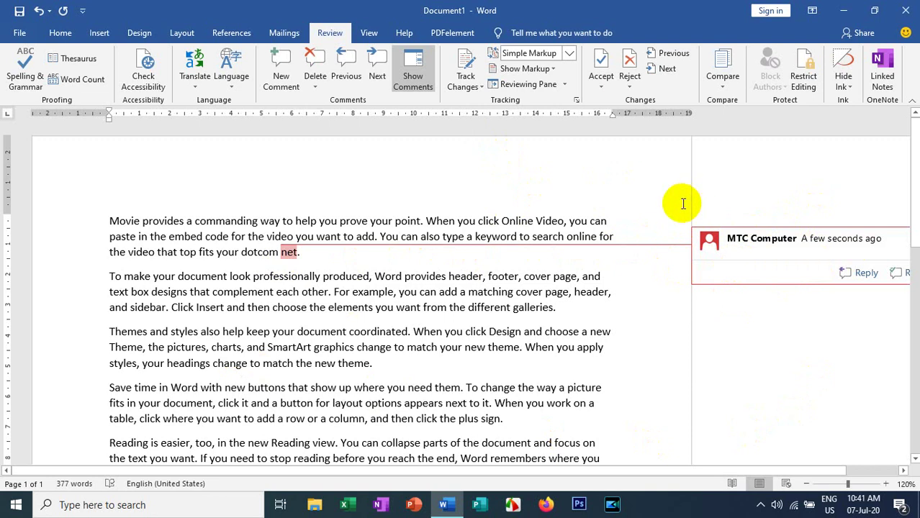
pyautogui.click(314, 76)
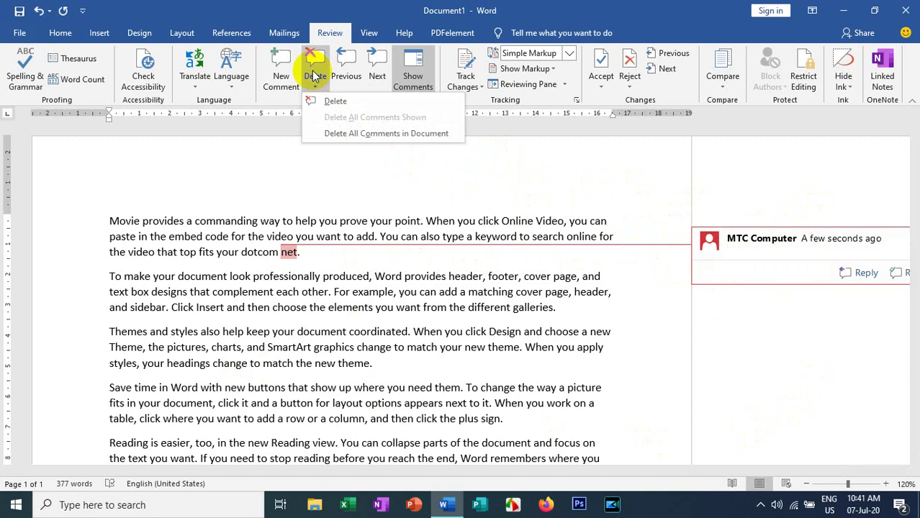
pyautogui.click(327, 100)
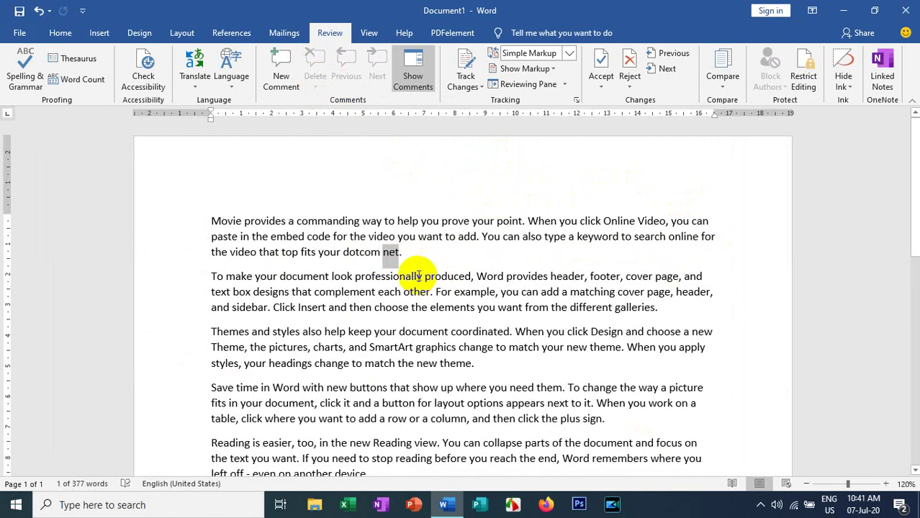
# Insert a second comment on "net" and delete it using the comment's own options
pyautogui.click(282, 71)
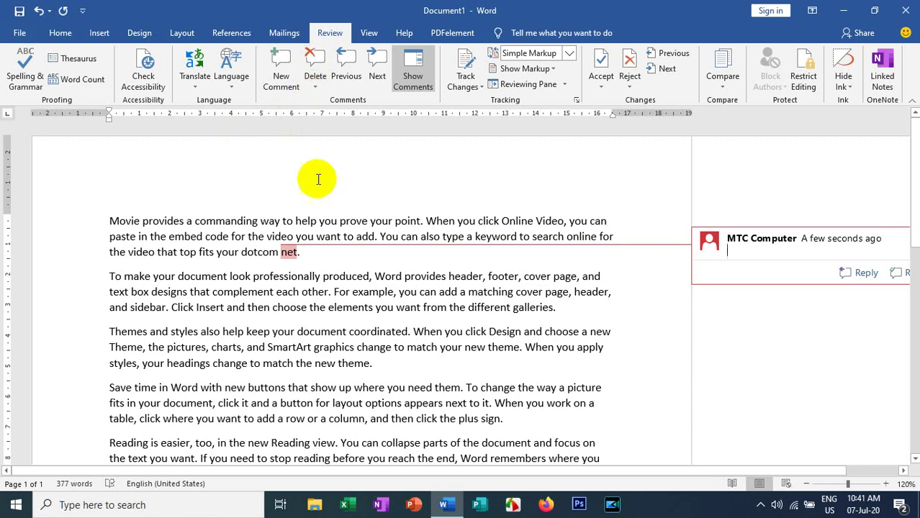
pyautogui.rightClick(710, 238)
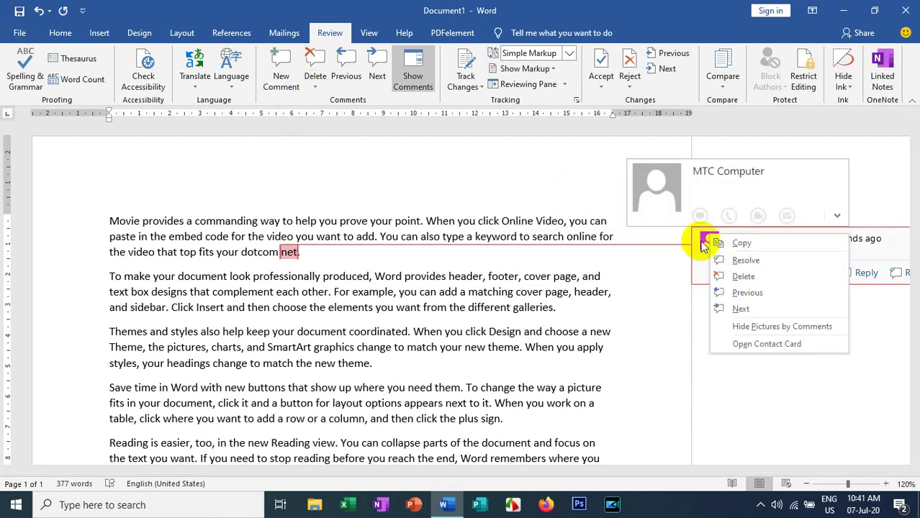
pyautogui.click(735, 279)
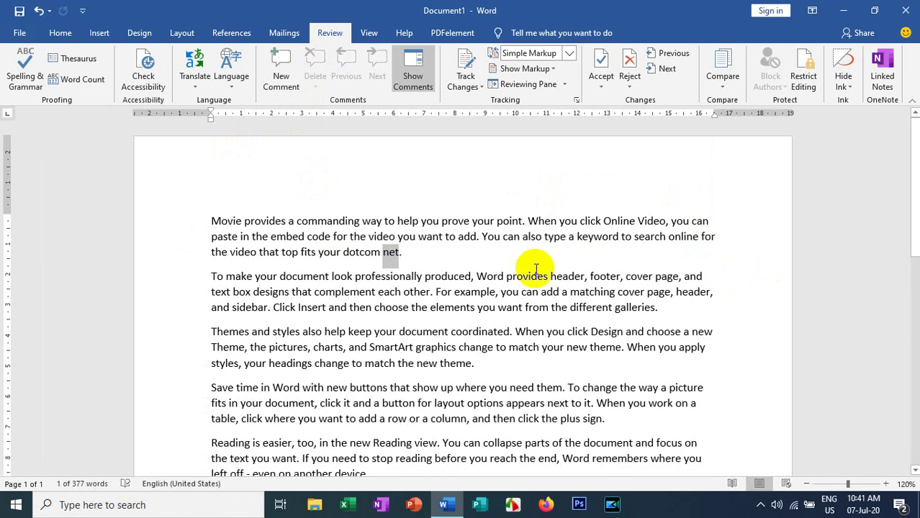
pyautogui.click(402, 252)
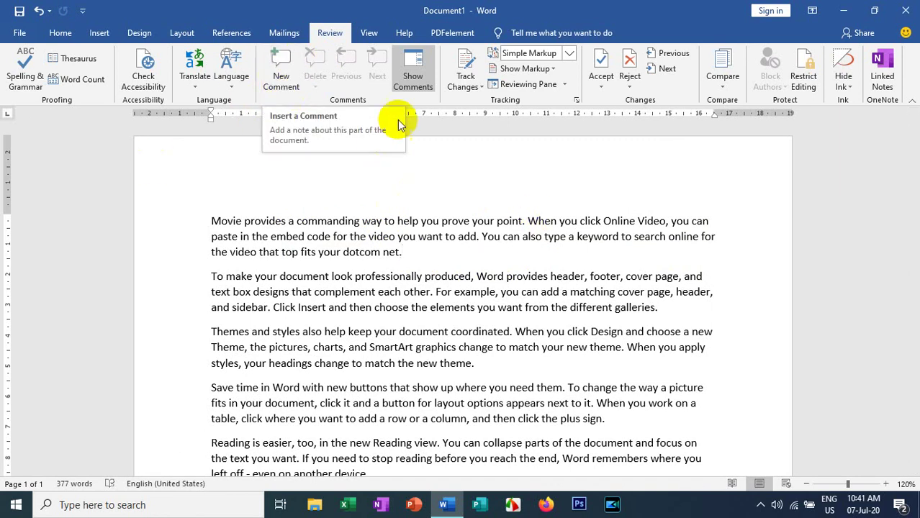
# Hide the document's ruler and show it again
pyautogui.click(368, 33)
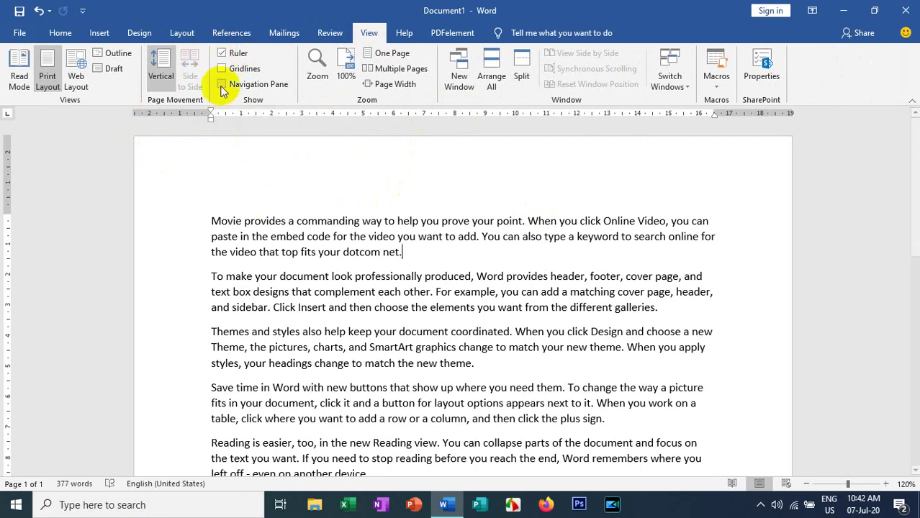
pyautogui.click(223, 54)
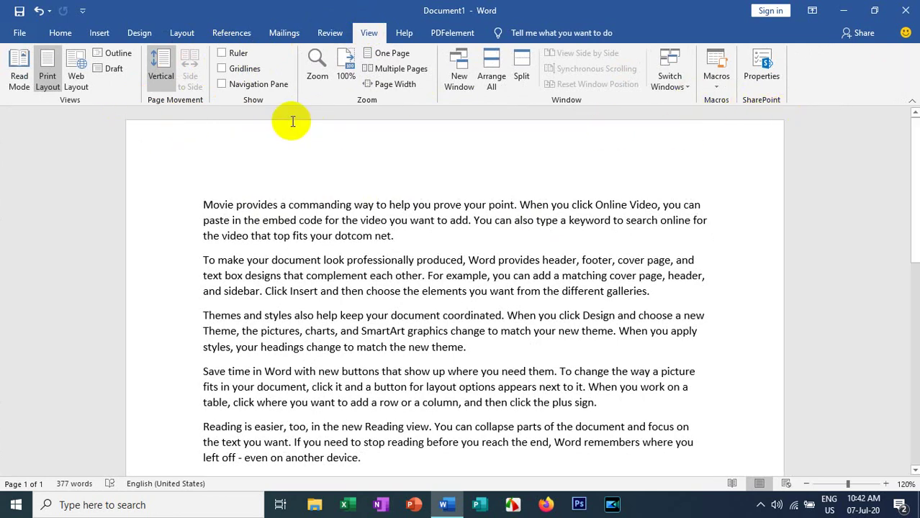
pyautogui.click(221, 54)
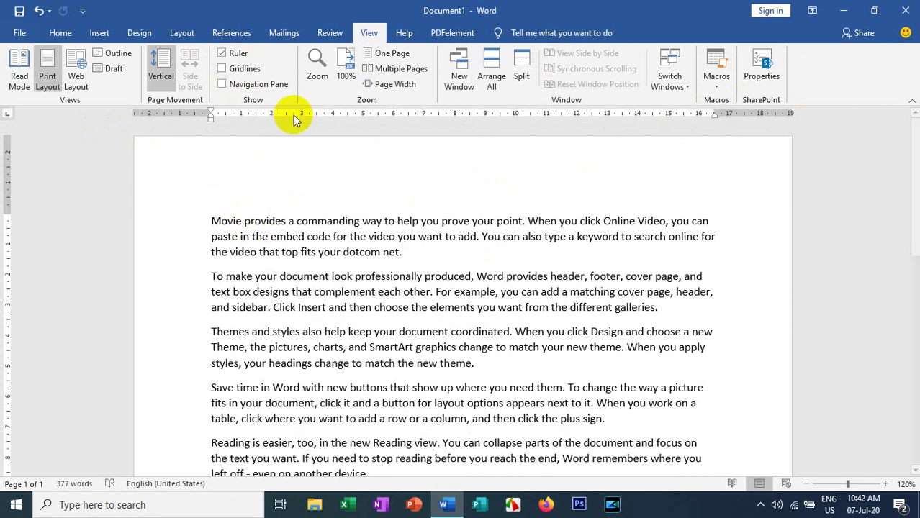
# Show the gridlines, look them over across the whole page, and hide them again
pyautogui.click(222, 70)
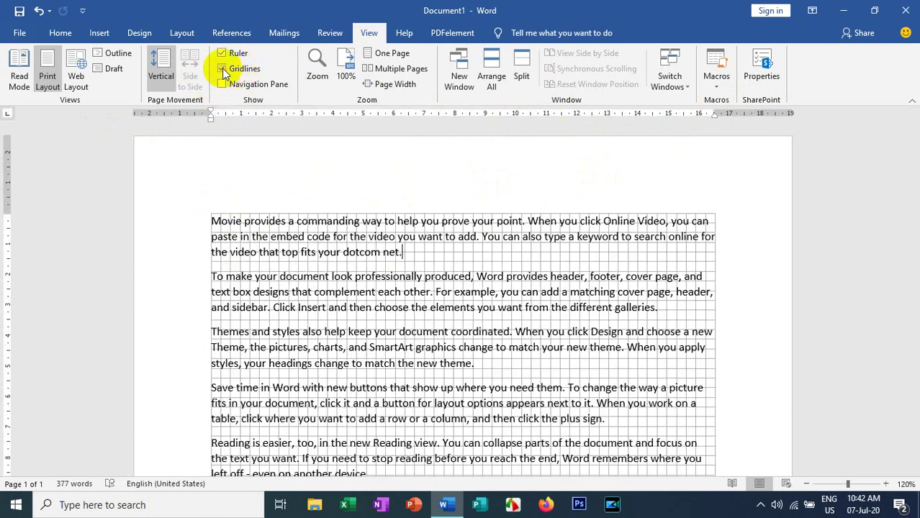
pyautogui.scroll(-10, 648, 236)
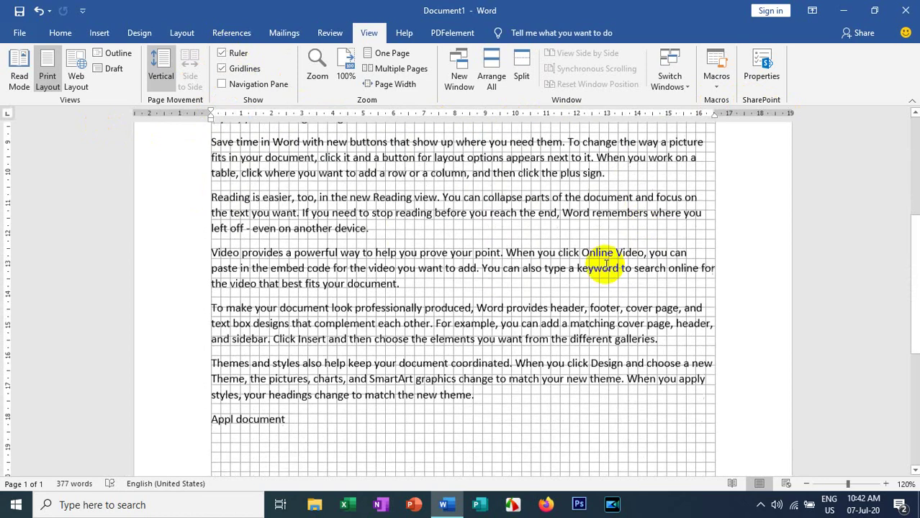
pyautogui.scroll(5, 530, 298)
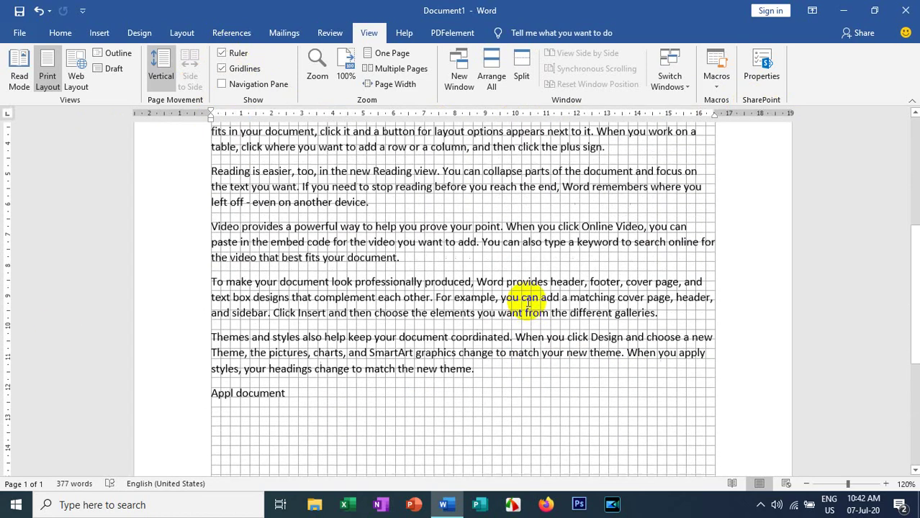
pyautogui.scroll(-3, 530, 338)
pyautogui.scroll(5, 349, 259)
pyautogui.scroll(5, 349, 259)
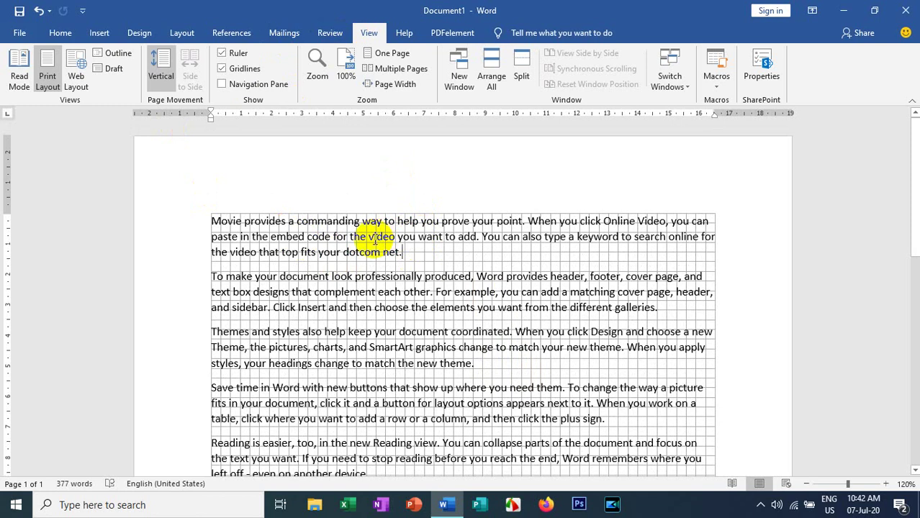
pyautogui.click(222, 69)
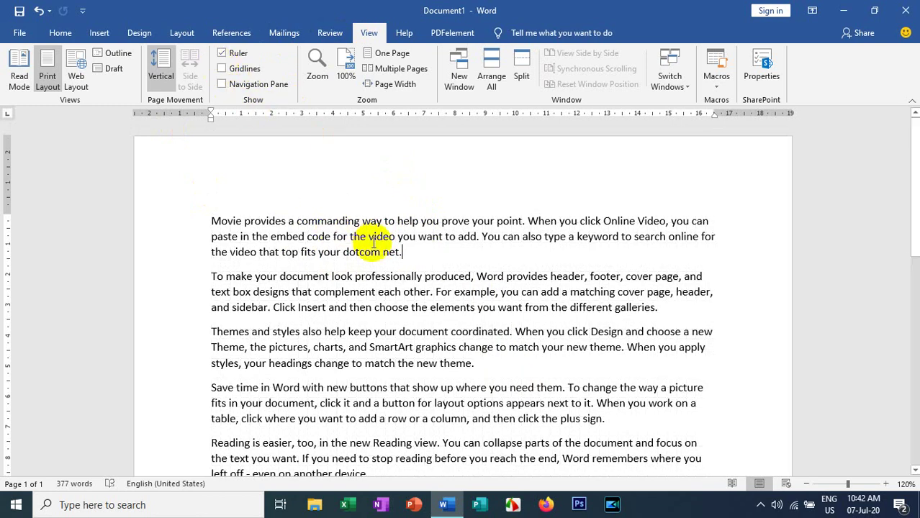